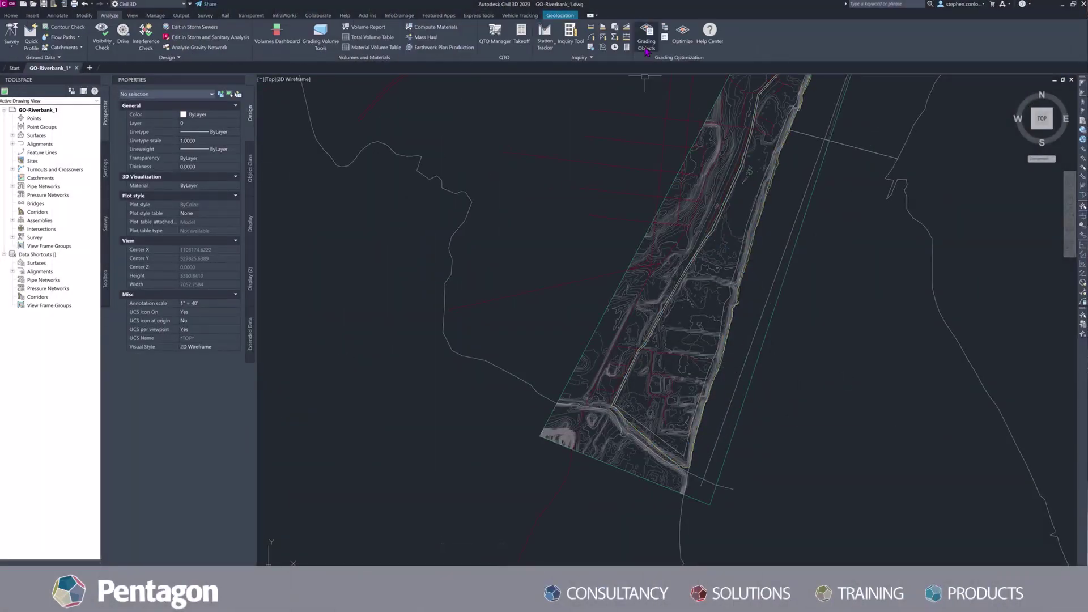
# - Set the yellow polyline around the riverbank site as a Grading Limit with customized slope constraints and a 33% maximum slope
pyautogui.click(646, 50)
pyautogui.click(301, 520)
pyautogui.scroll(3, 766, 452)
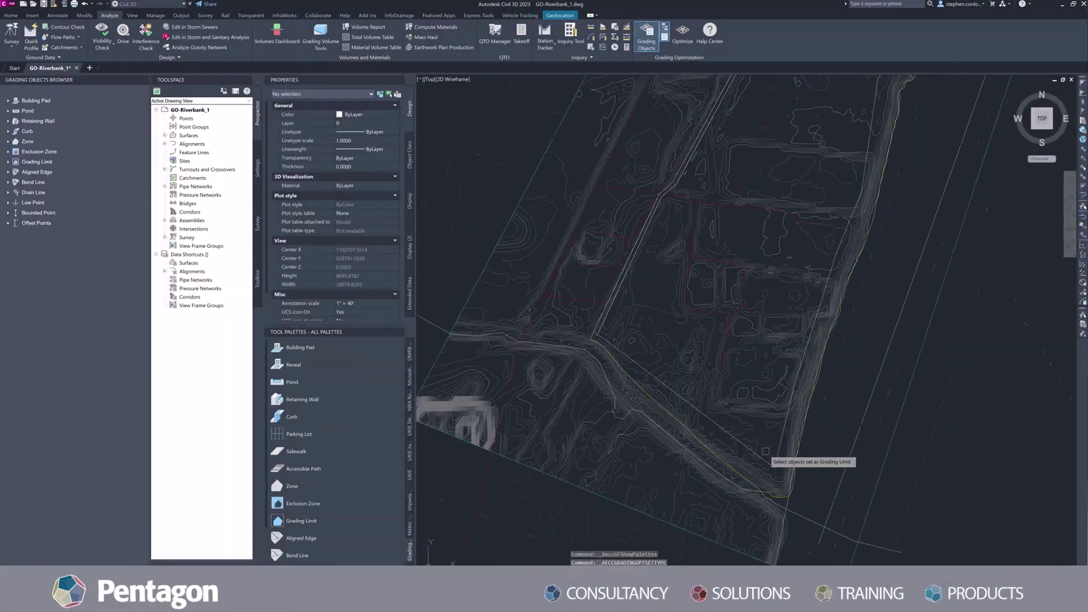
pyautogui.scroll(2, 766, 452)
pyautogui.click(761, 472)
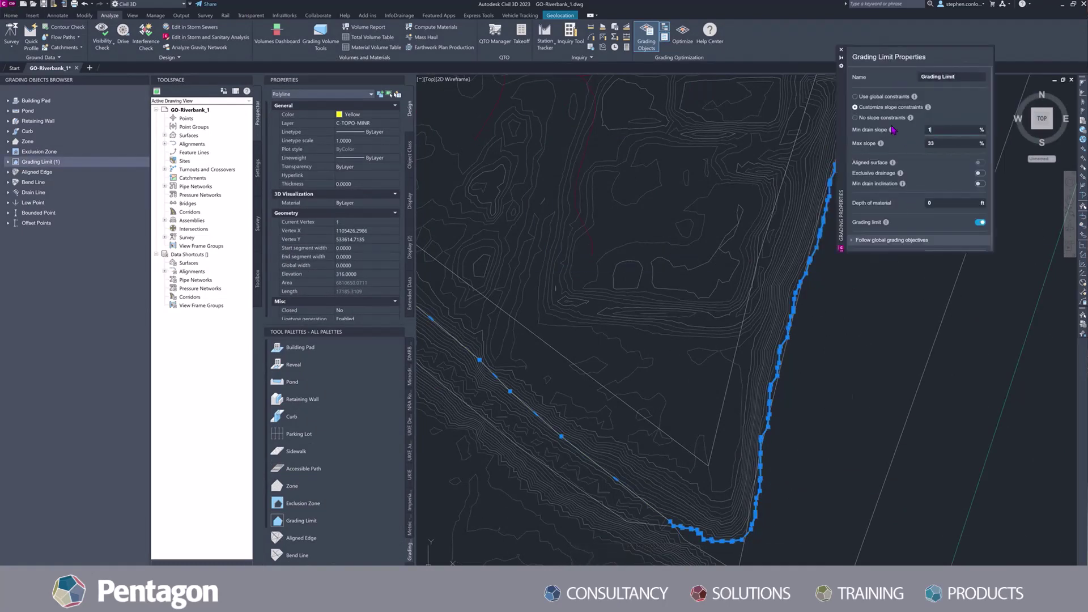
pyautogui.scroll(-1, 549, 173)
pyautogui.moveTo(842, 211); pyautogui.dragTo(736, 210)
pyautogui.click(736, 74)
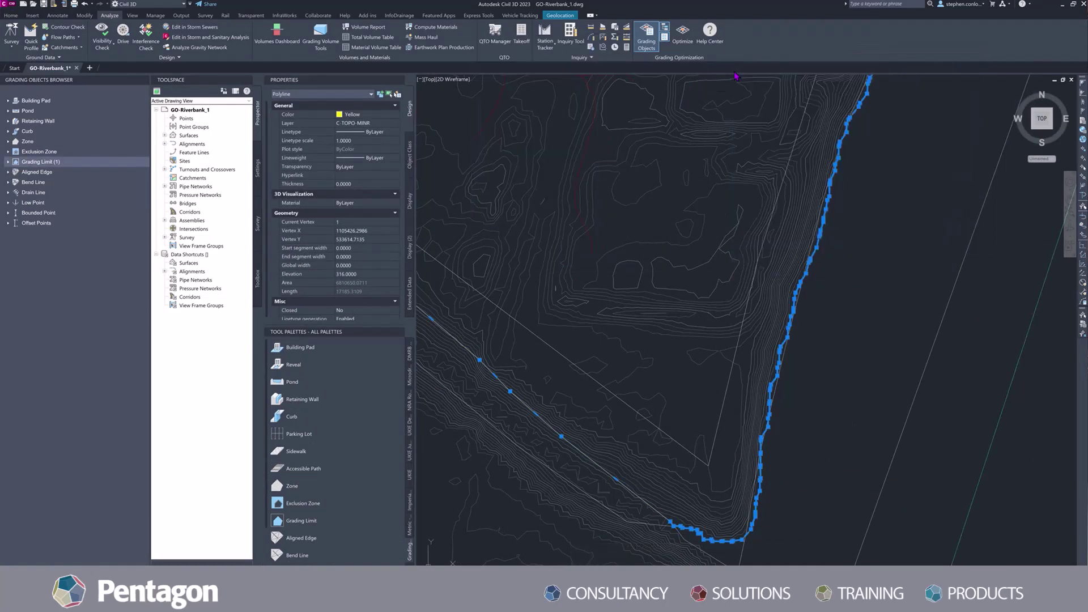
pyautogui.press('Escape')
# - Run a grading optimization on the existing surface with 25000 iterations and weights of 100 for balanced cut and fill and smooth surface
pyautogui.scroll(-4, 867, 375)
pyautogui.click(682, 34)
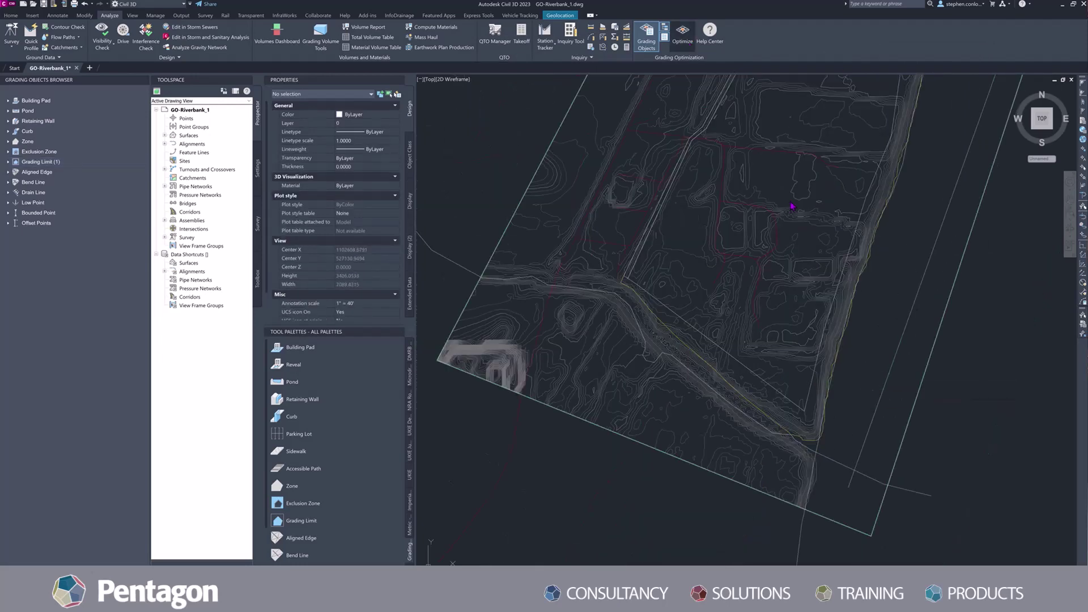
pyautogui.click(770, 595)
pyautogui.moveTo(585, 425); pyautogui.dragTo(610, 315, button='middle')
pyautogui.click(690, 559)
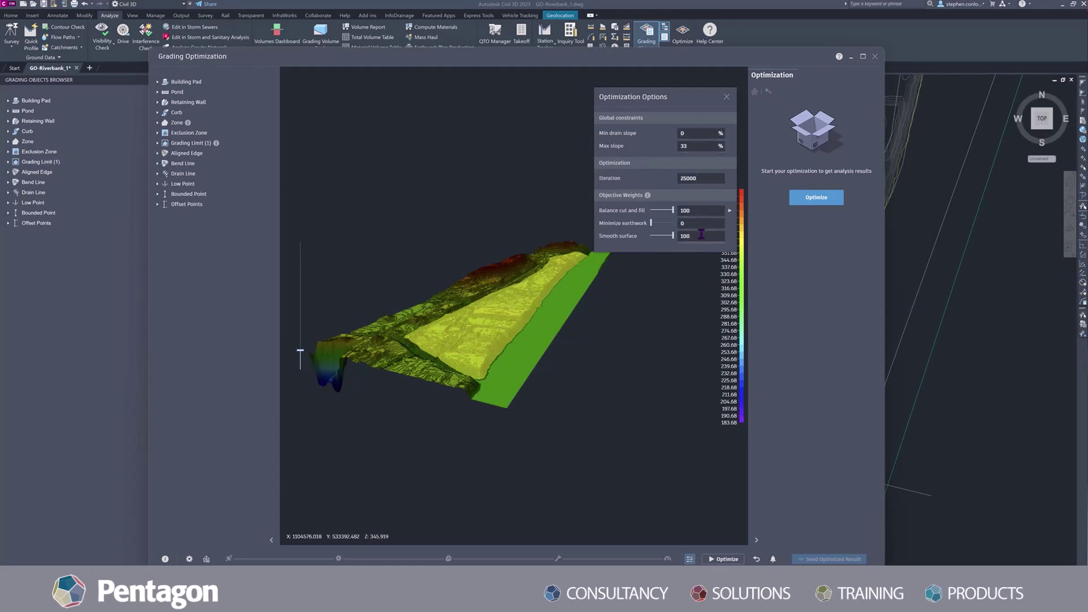
pyautogui.click(816, 198)
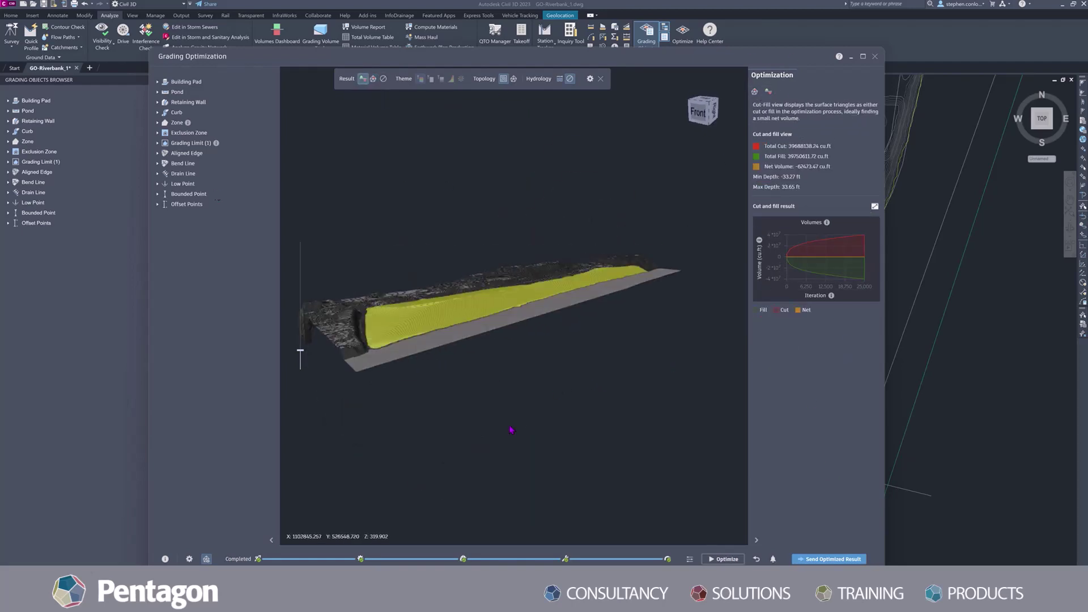
# - Examine the optimized surface and the Grading Limit's slope constraints, and close the optimization window
pyautogui.moveTo(511, 430); pyautogui.dragTo(542, 462)
pyautogui.click(157, 143)
pyautogui.click(198, 155)
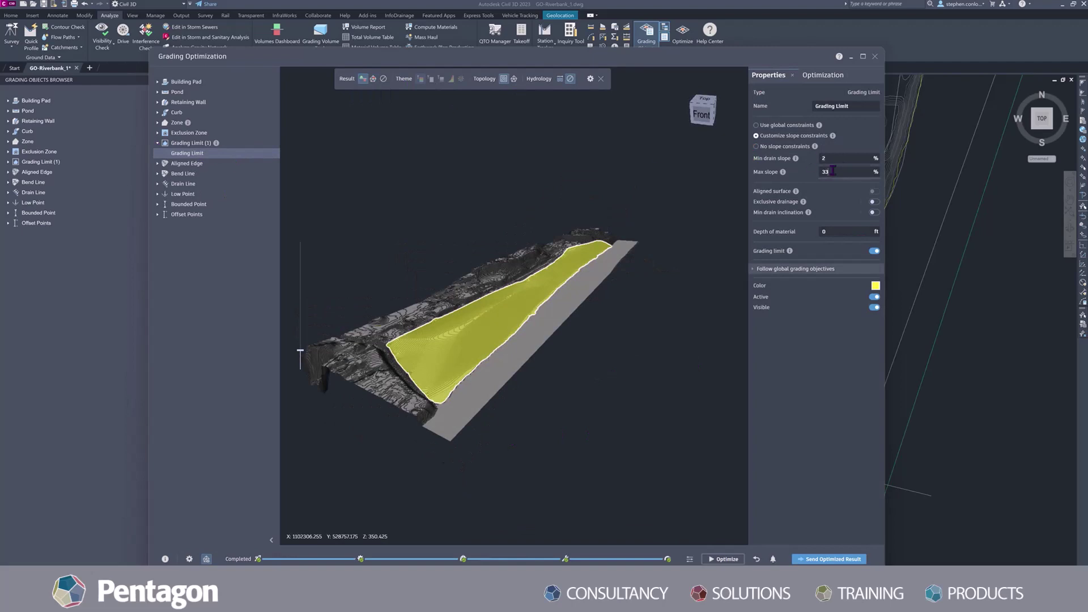
pyautogui.click(875, 56)
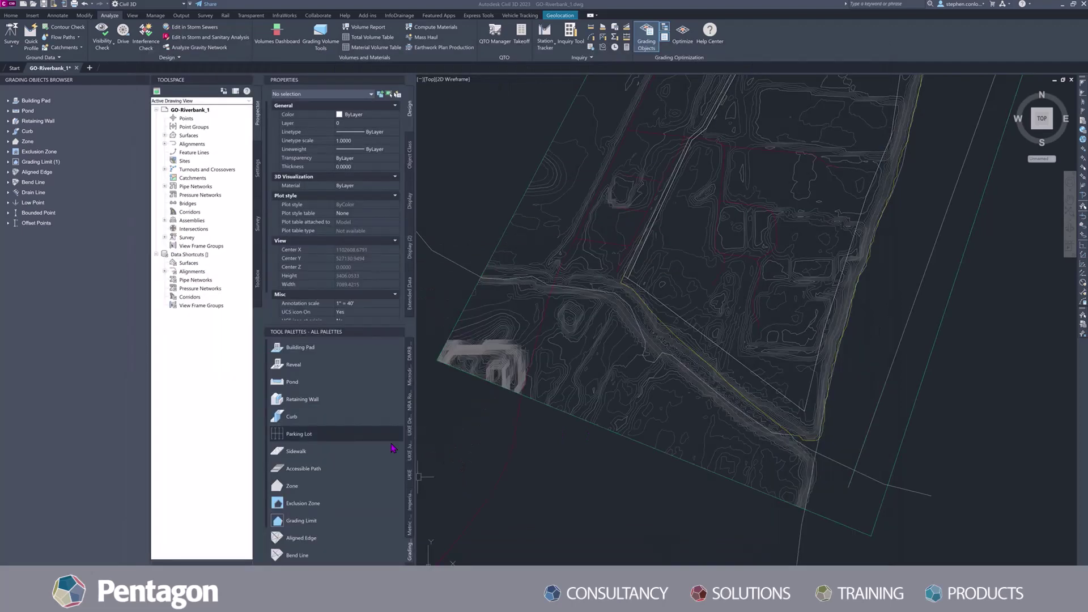
# - Set the long straight line east of the riverbank as a Drain Line
pyautogui.click(737, 85)
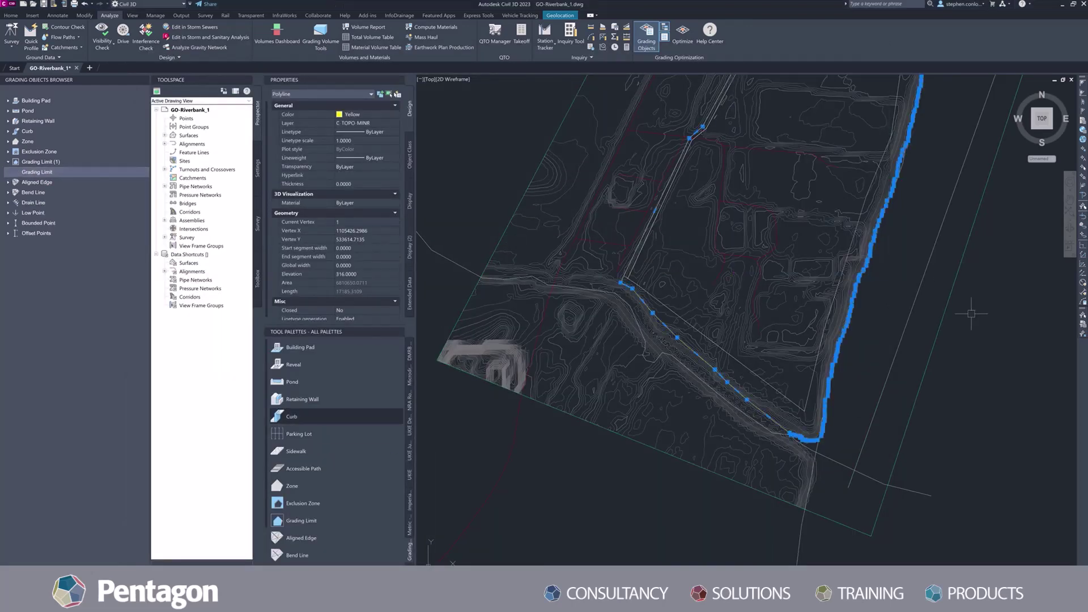
pyautogui.press('Escape')
pyautogui.press('Escape')
pyautogui.click(877, 408)
pyautogui.scroll(-2, 318, 408)
pyautogui.click(299, 516)
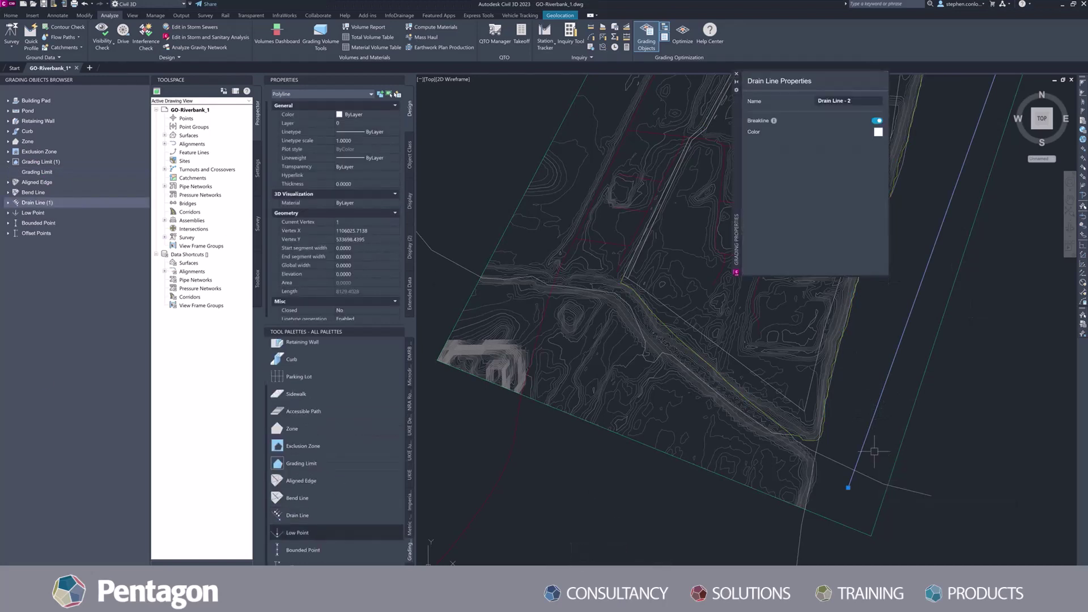
# - Reopen the surface in Grading Optimization, check the drain line's properties and run the optimization with it included
pyautogui.click(682, 34)
pyautogui.click(760, 198)
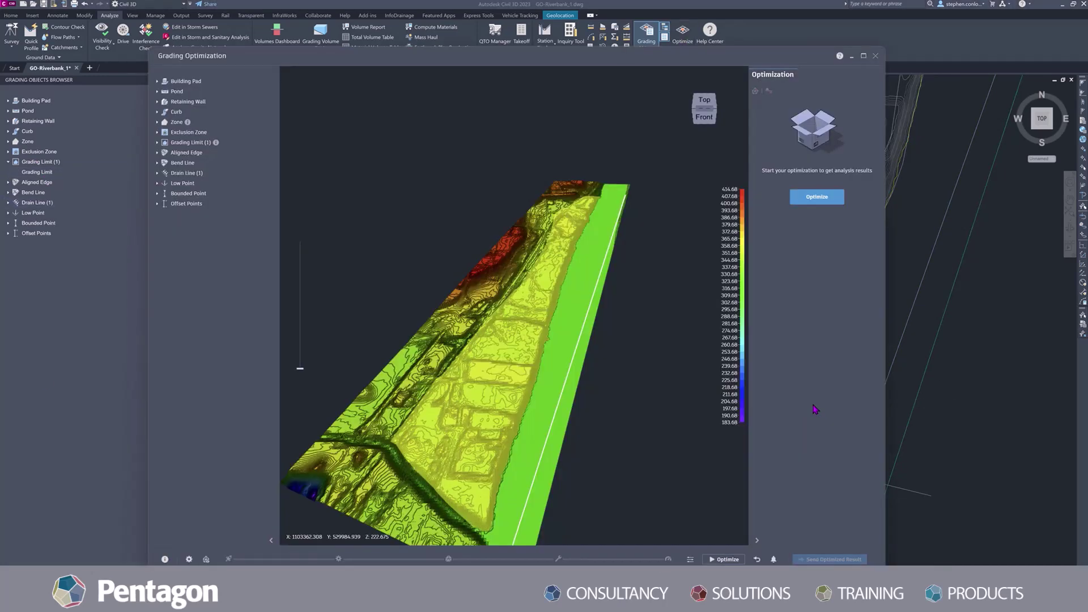
pyautogui.click(157, 173)
pyautogui.click(191, 188)
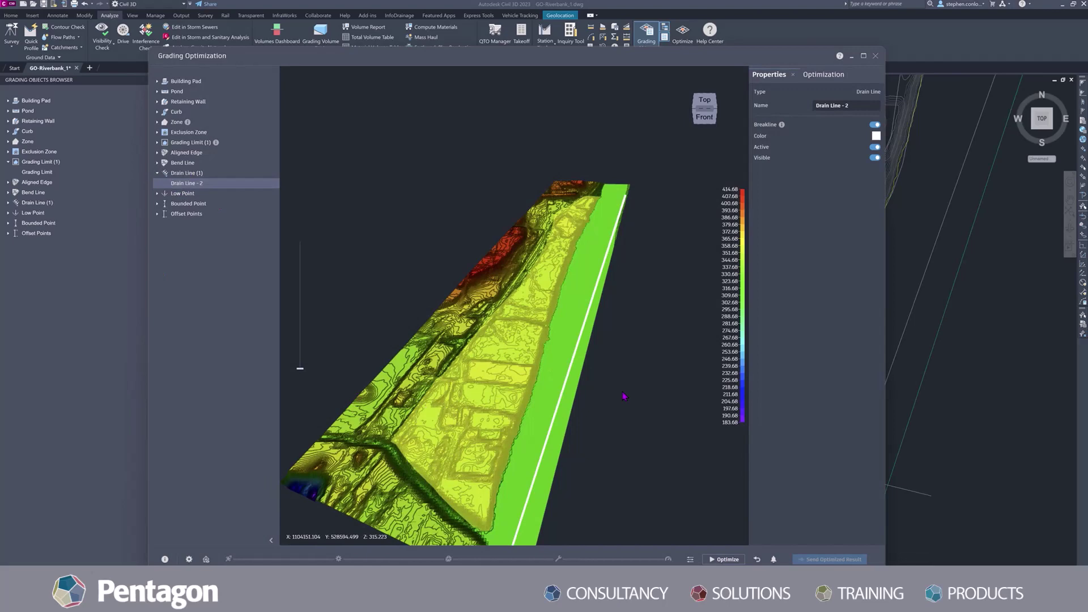
pyautogui.click(724, 560)
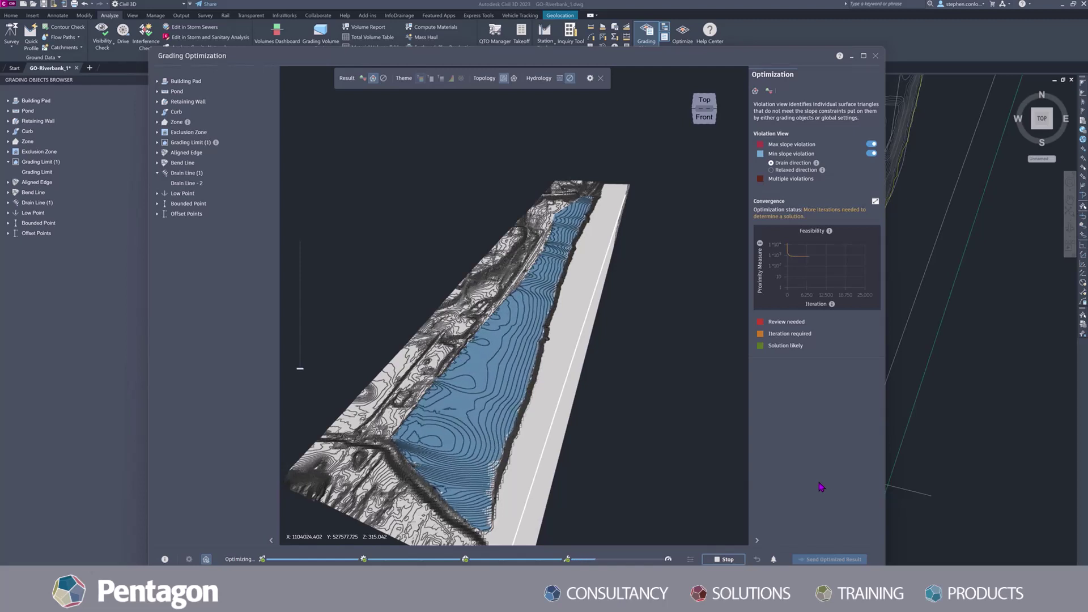
# - Compare the slope violation and cut-fill results along the riverbank edge of the grading limit
pyautogui.scroll(5, 528, 422)
pyautogui.moveTo(527, 422); pyautogui.dragTo(670, 350)
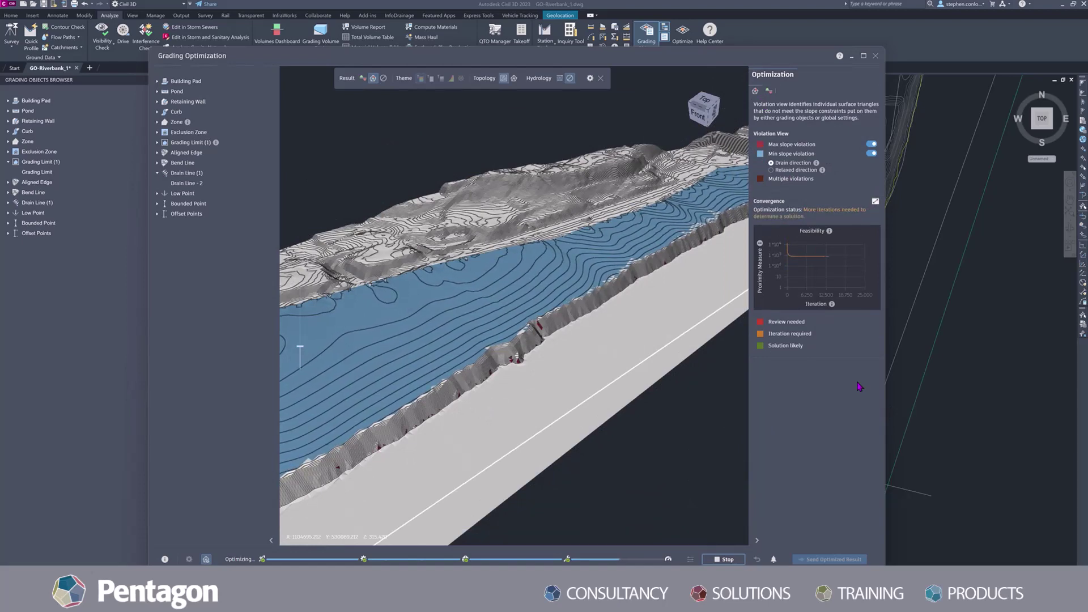
pyautogui.click(363, 77)
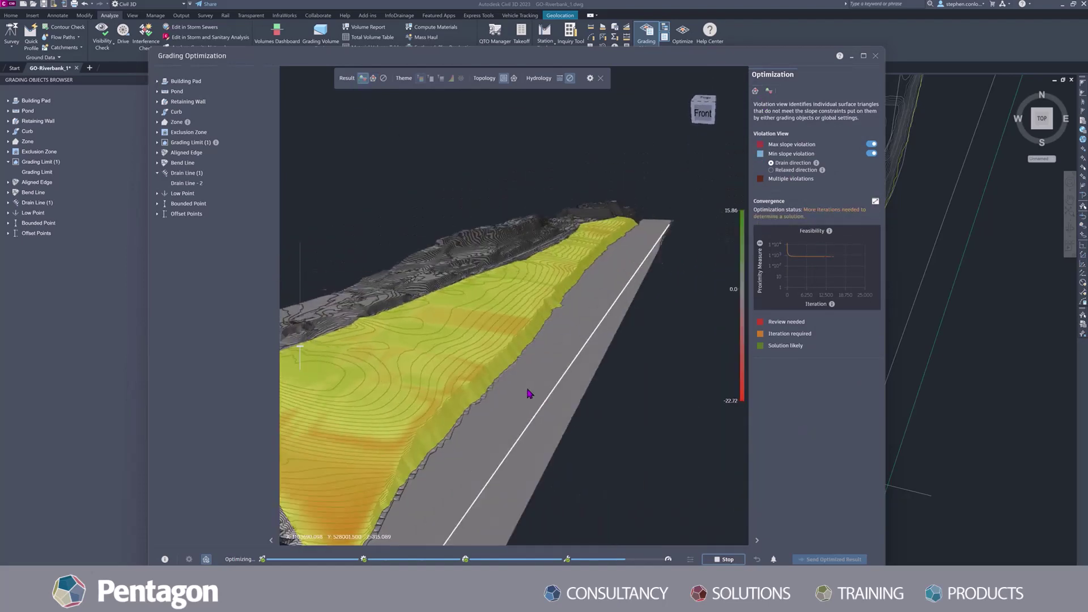
pyautogui.click(373, 79)
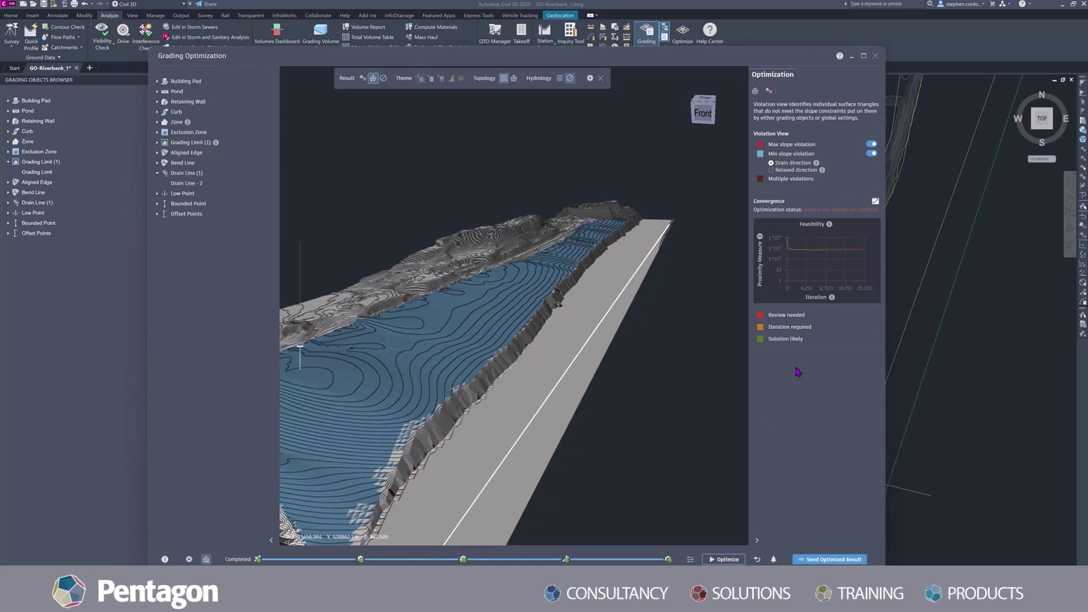
pyautogui.scroll(5, 634, 302)
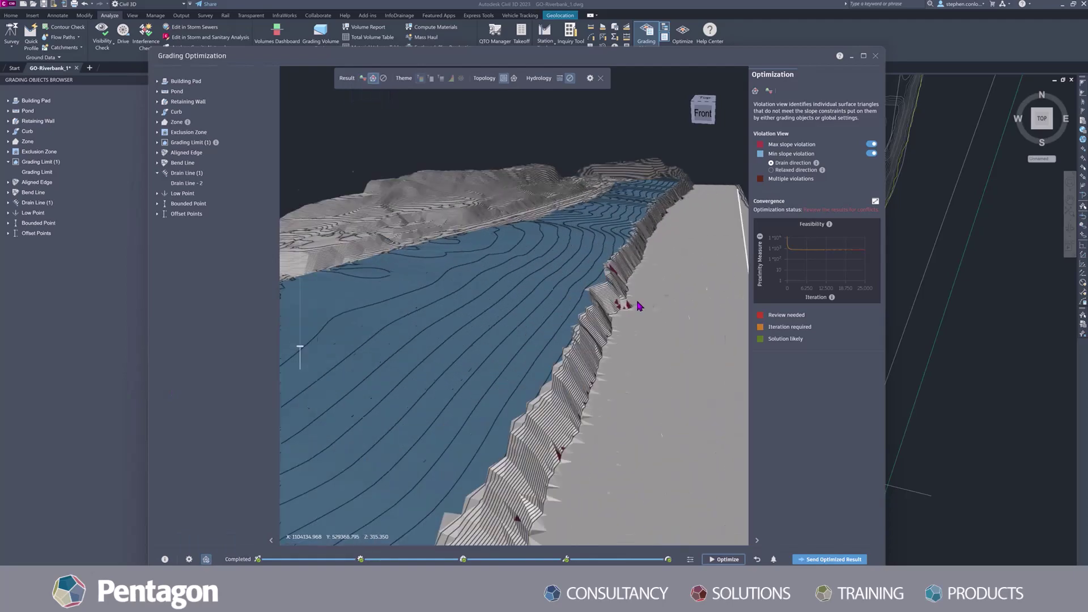
pyautogui.moveTo(634, 301); pyautogui.dragTo(389, 401)
# - Set the optimization iterations to 100000 and run the optimization again
pyautogui.click(390, 401)
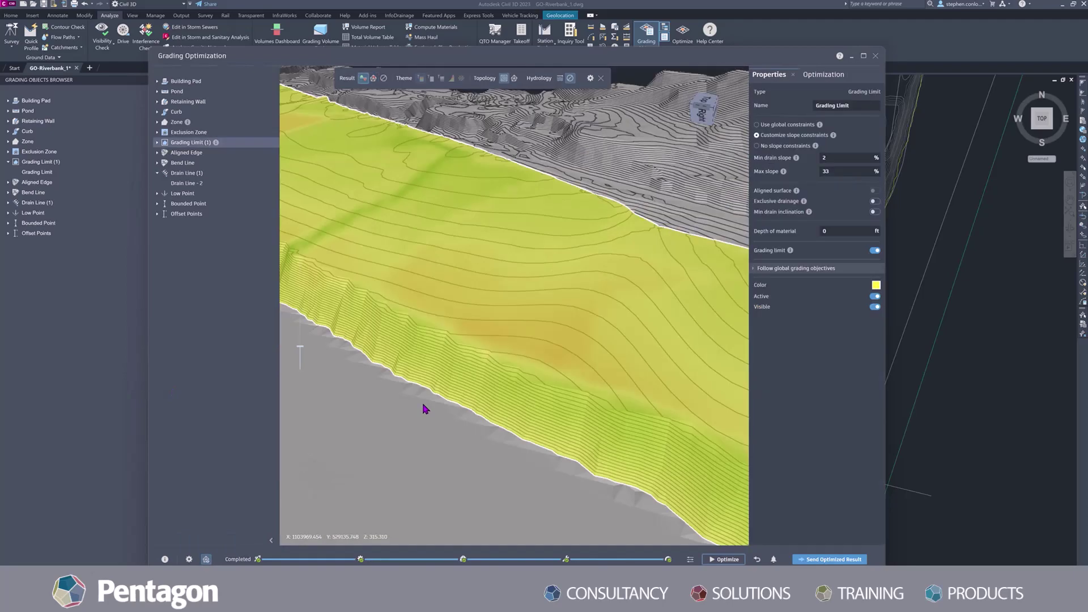
pyautogui.moveTo(423, 408); pyautogui.dragTo(469, 481)
pyautogui.click(689, 560)
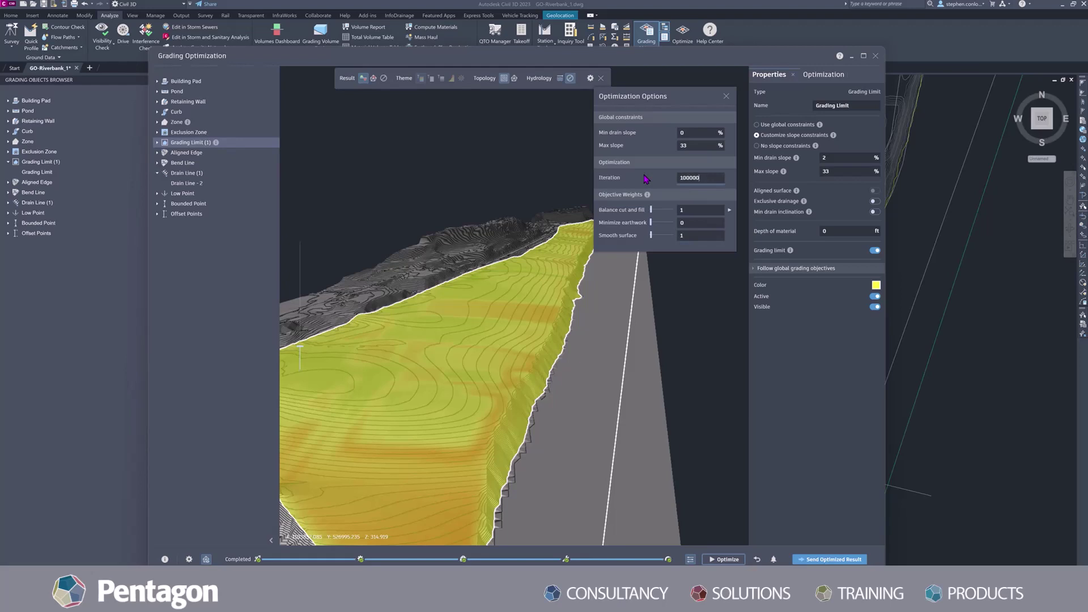
pyautogui.click(726, 96)
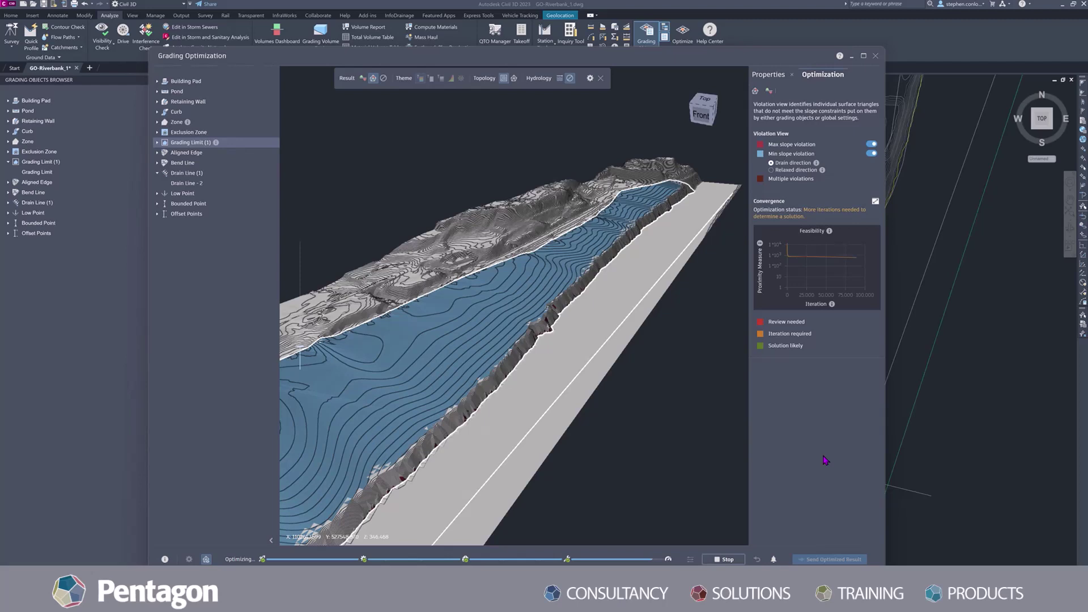
# - Examine the cut-fill and violation results of the longer optimization, including the slope details of a violating triangle on the bank
pyautogui.click(363, 78)
pyautogui.scroll(-2, 482, 317)
pyautogui.moveTo(558, 476); pyautogui.dragTo(559, 459)
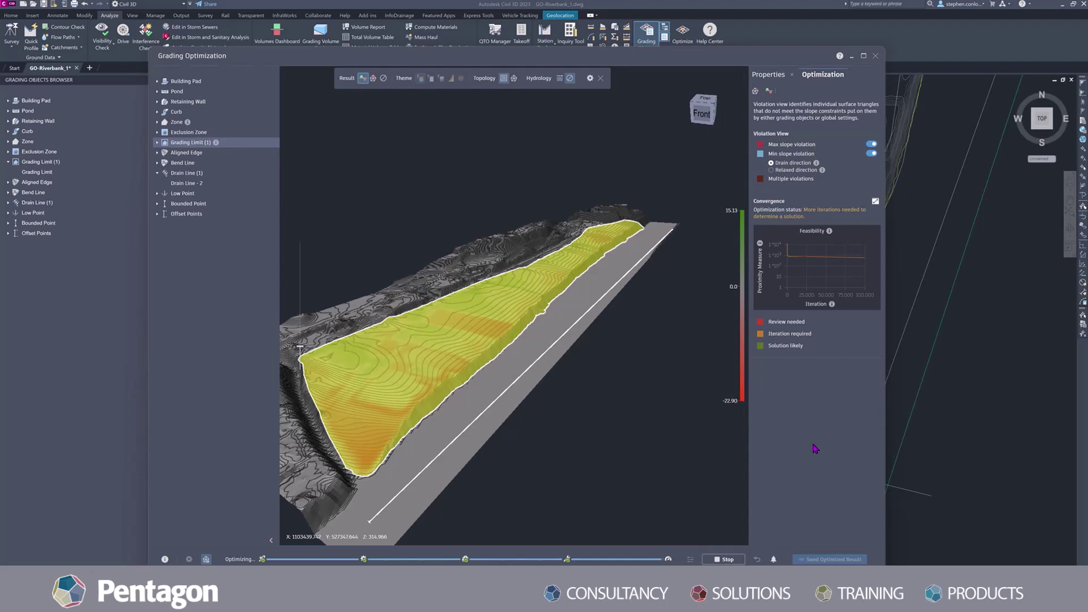
pyautogui.click(372, 78)
pyautogui.scroll(5, 533, 329)
pyautogui.keyDown('shift'); pyautogui.moveTo(558, 334); pyautogui.dragTo(480, 354, button='middle'); pyautogui.keyUp('shift')
pyautogui.scroll(-1, 482, 358)
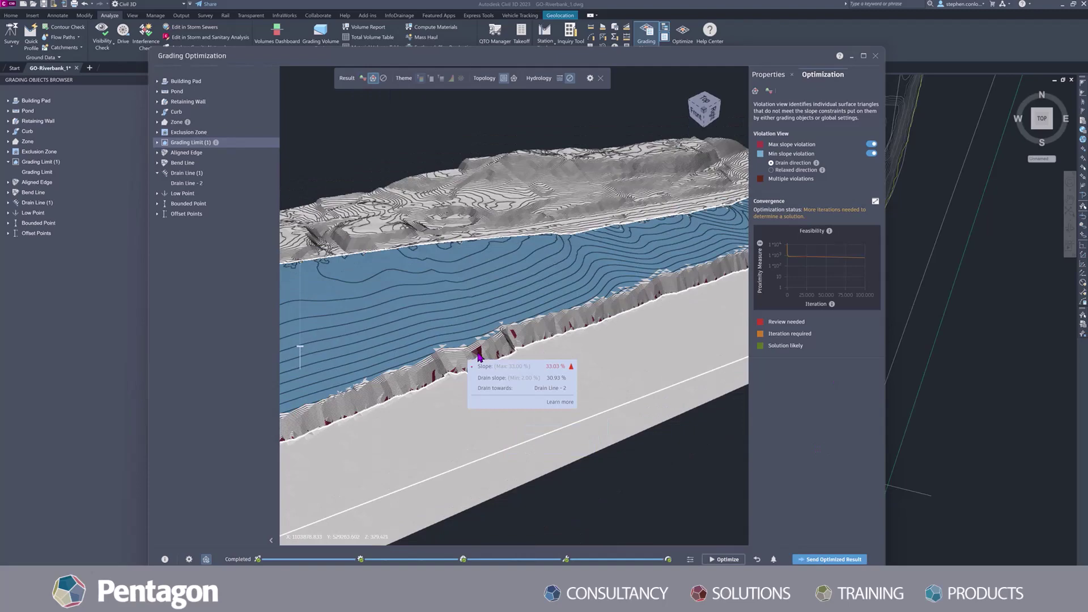
pyautogui.click(769, 91)
pyautogui.click(756, 91)
# - Revise the optimization options to 25000 iterations and rerun the optimization
pyautogui.click(690, 559)
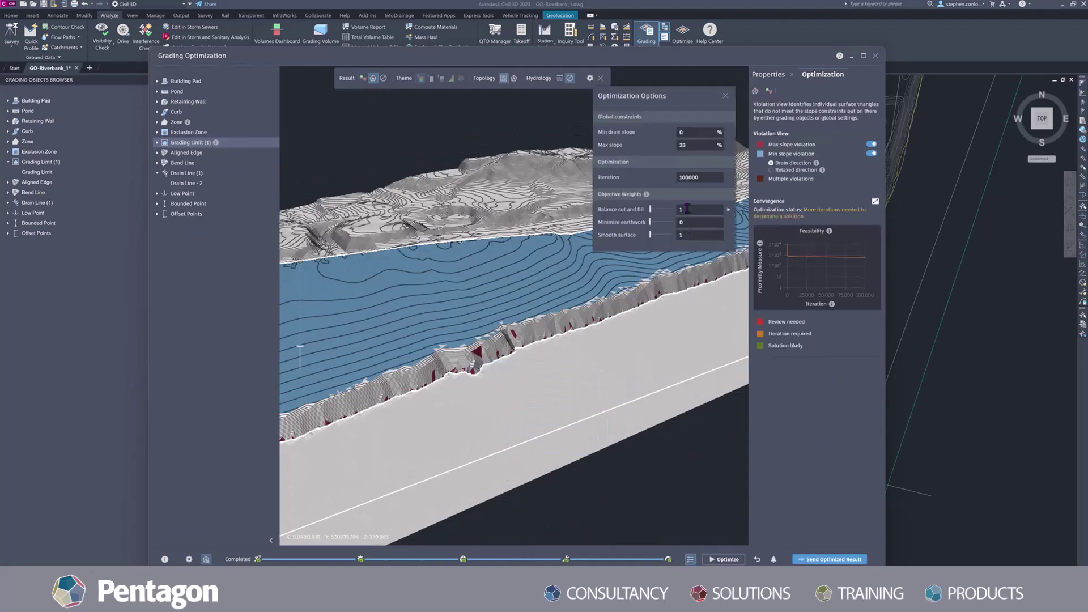
pyautogui.click(690, 559)
pyautogui.click(731, 558)
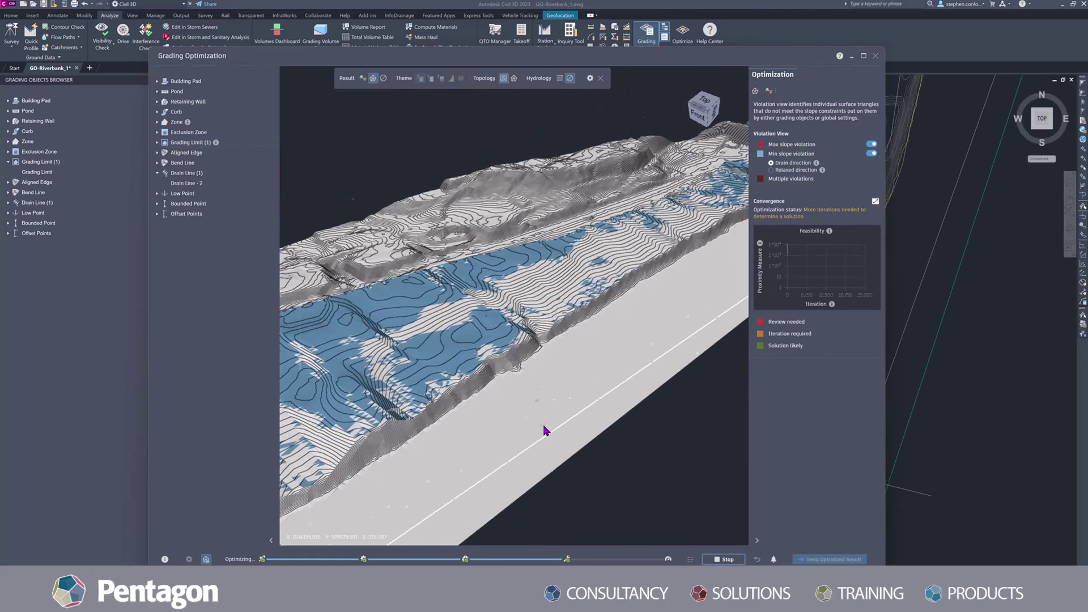
# - Check the progress of the rerun over the whole site in the violation and cut-fill views
pyautogui.keyDown('shift'); pyautogui.moveTo(547, 431); pyautogui.dragTo(512, 474, button='middle'); pyautogui.keyUp('shift')
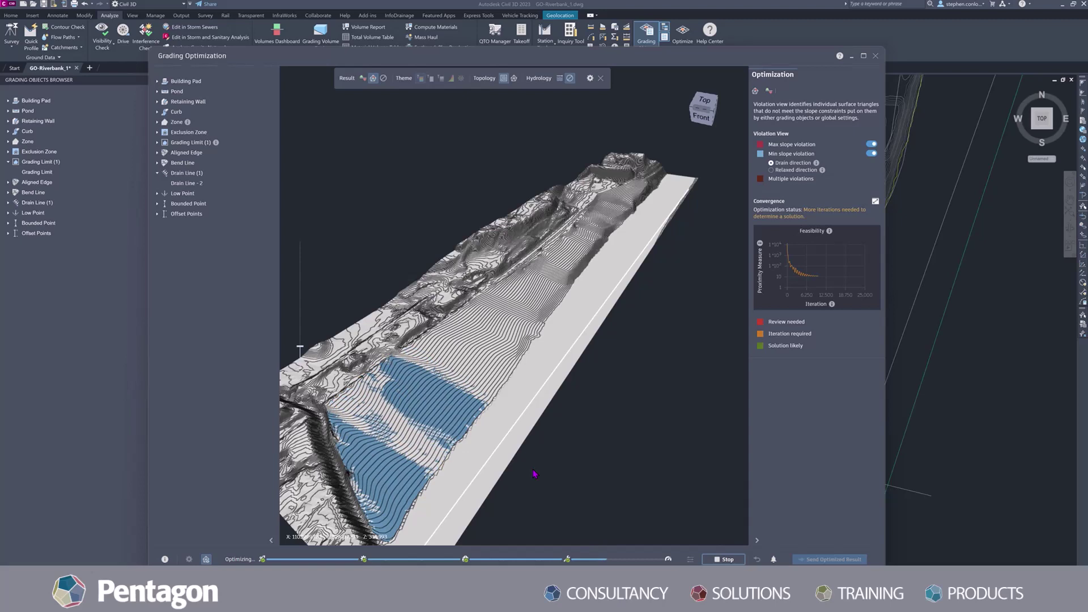
pyautogui.moveTo(535, 474); pyautogui.dragTo(522, 478)
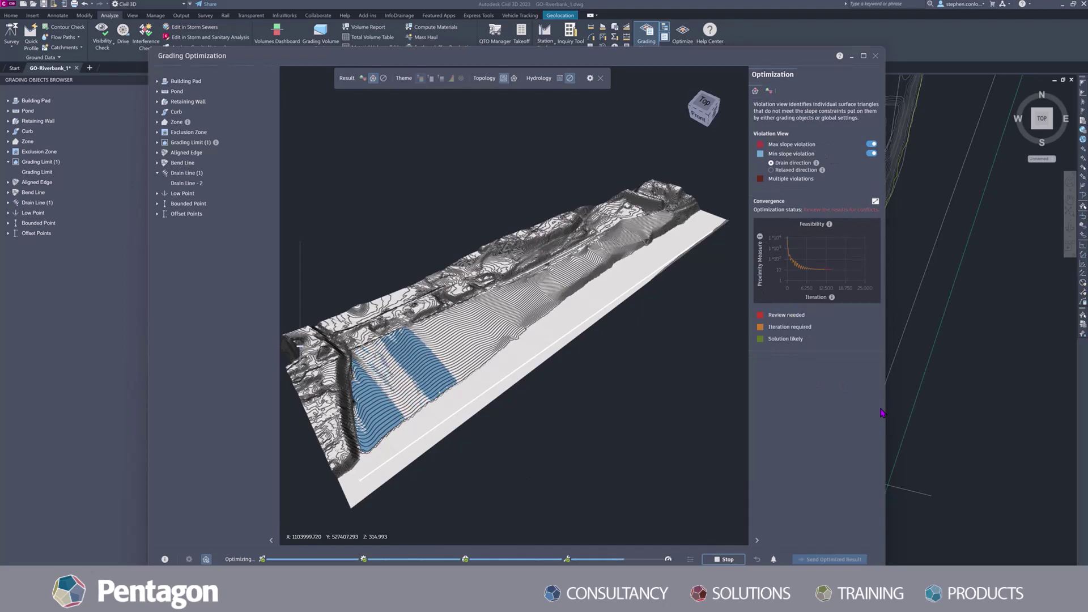
pyautogui.scroll(2, 421, 435)
pyautogui.moveTo(421, 435); pyautogui.dragTo(602, 428)
pyautogui.click(363, 79)
pyautogui.click(373, 80)
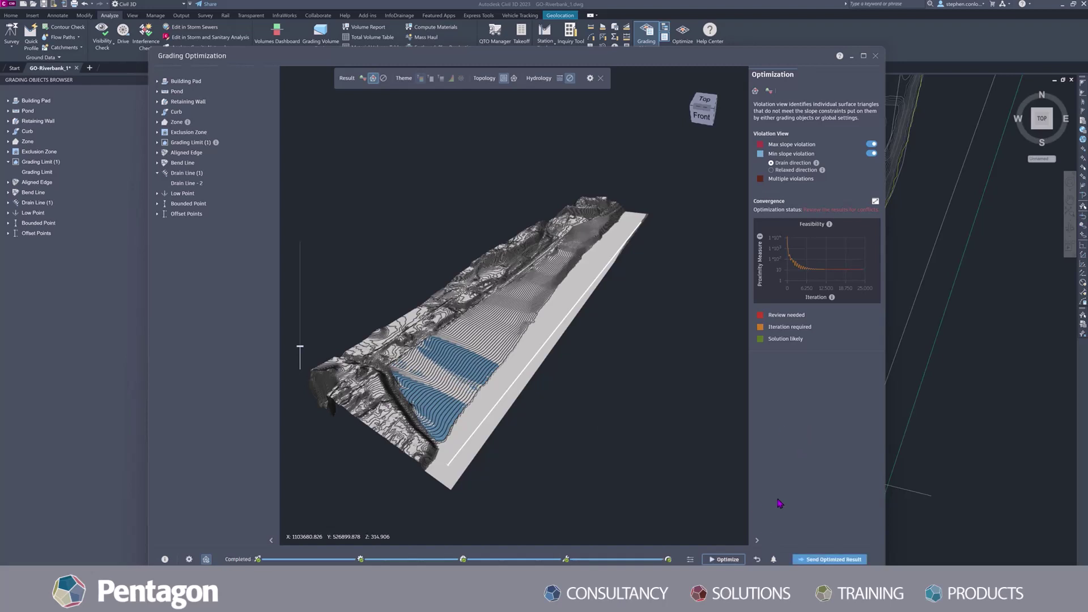
# - Set the Grading Limit's minimum drain slope to 1% with a 33% maximum slope, and rerun the optimization
pyautogui.click(157, 143)
pyautogui.click(186, 153)
pyautogui.click(844, 169)
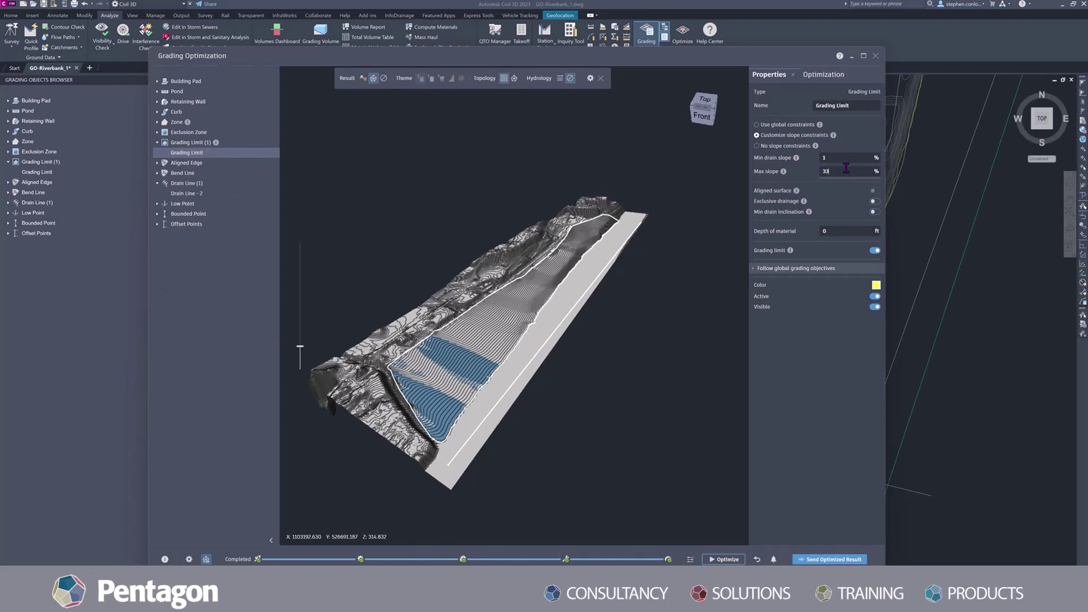
pyautogui.click(715, 560)
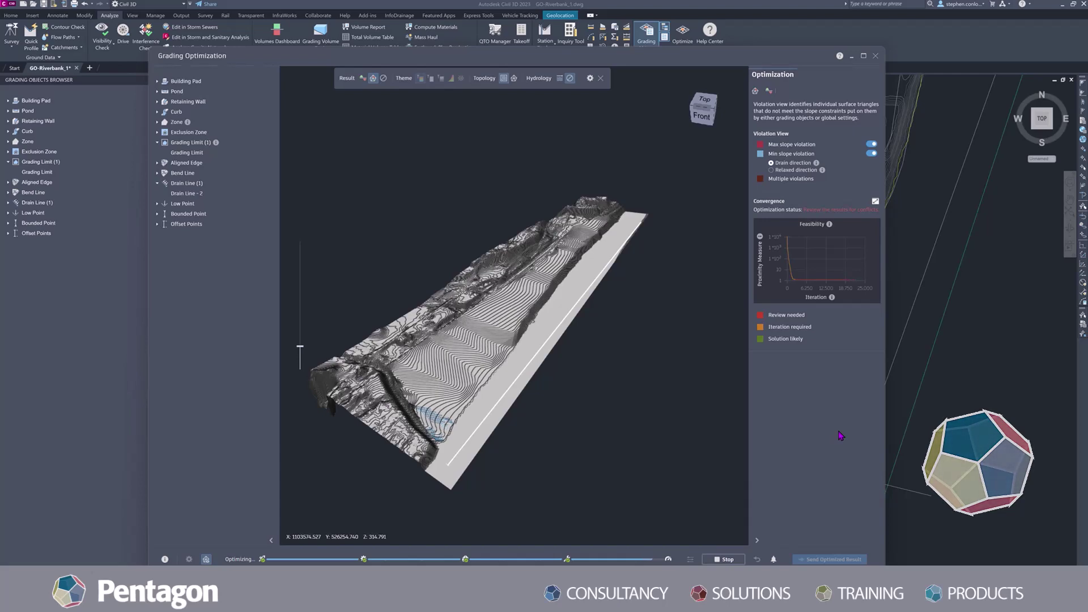
# - Inspect the slope violations across the regraded surface from several angles while the optimization runs
pyautogui.scroll(3, 467, 468)
pyautogui.scroll(-5, 466, 468)
pyautogui.moveTo(467, 469); pyautogui.dragTo(274, 401)
pyautogui.scroll(3, 340, 408)
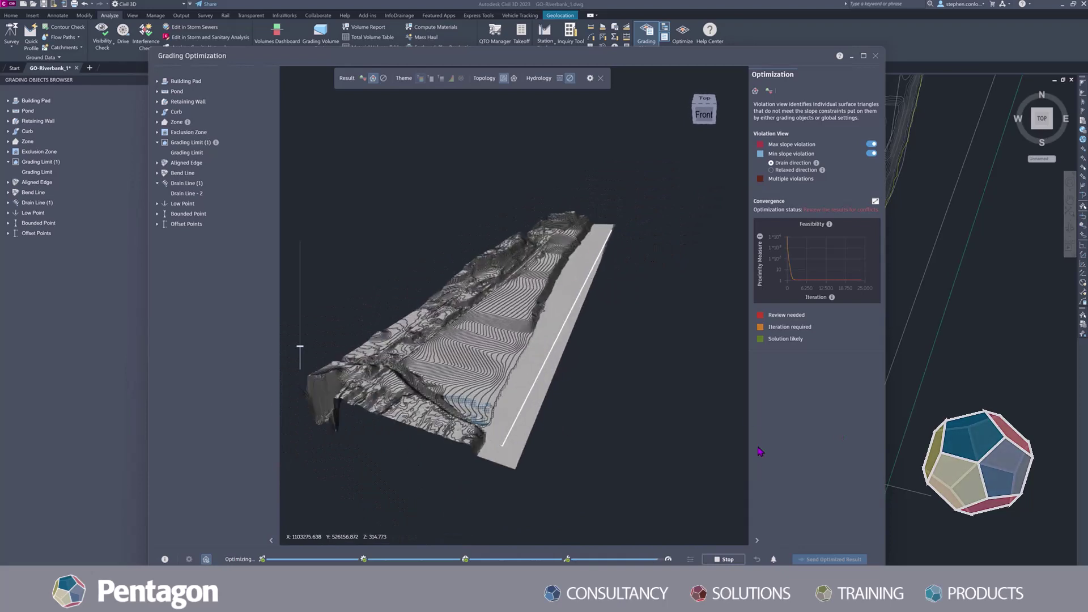